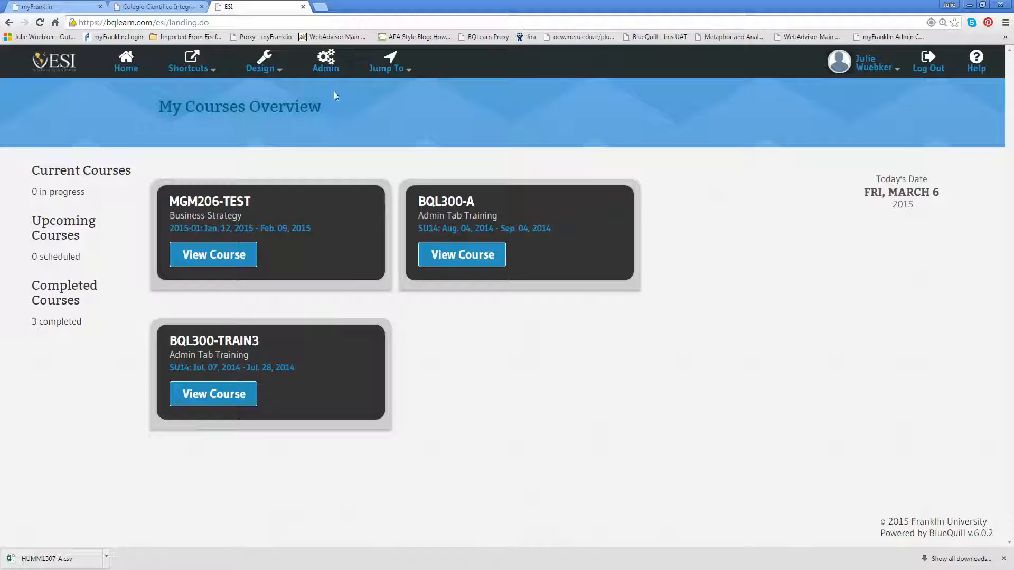
# Open the form for adding a student under Student Maintenance in the Admin Console.
pyautogui.click(327, 63)
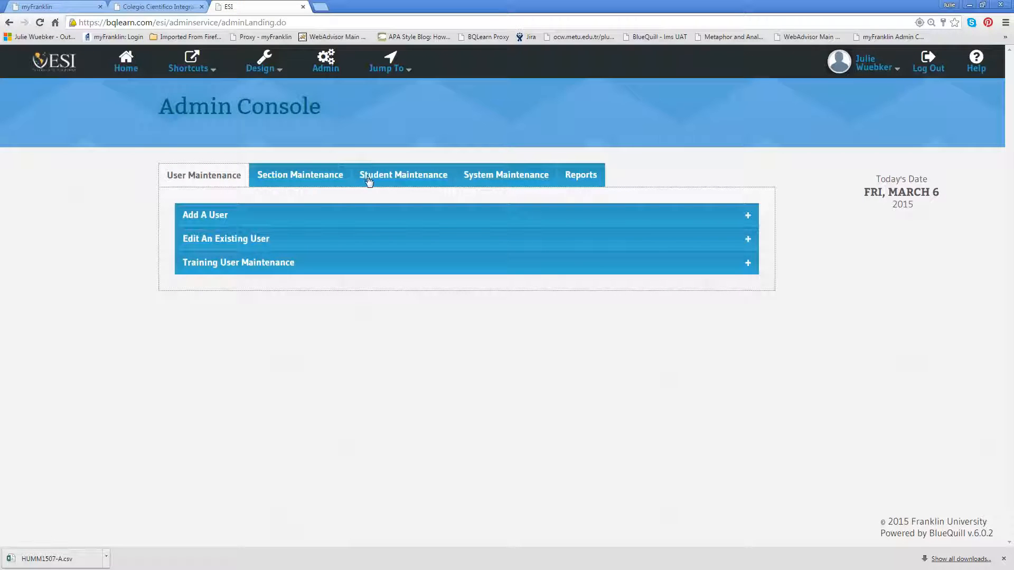
pyautogui.click(394, 175)
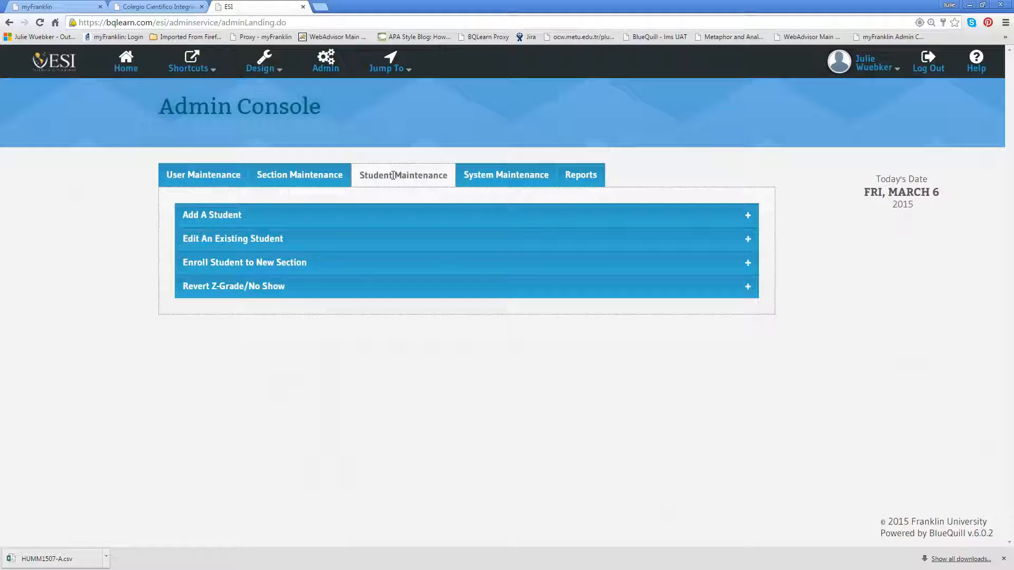
pyautogui.click(426, 220)
pyautogui.scroll(-3, 821, 286)
pyautogui.scroll(1, 819, 287)
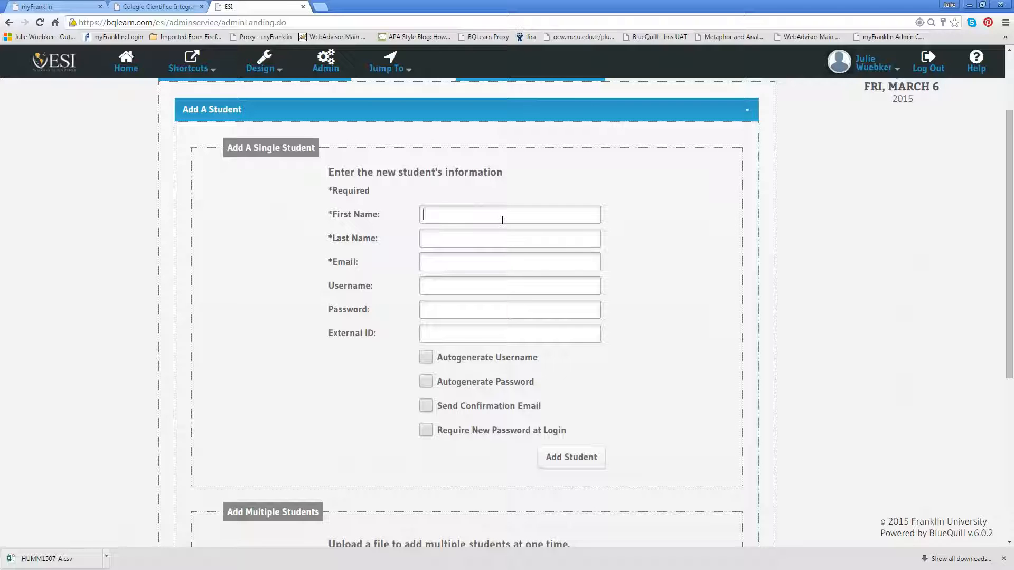
# Fill in the new student's first name, last name, email and username in the single-student form.
pyautogui.press('Tab')
pyautogui.click(450, 256)
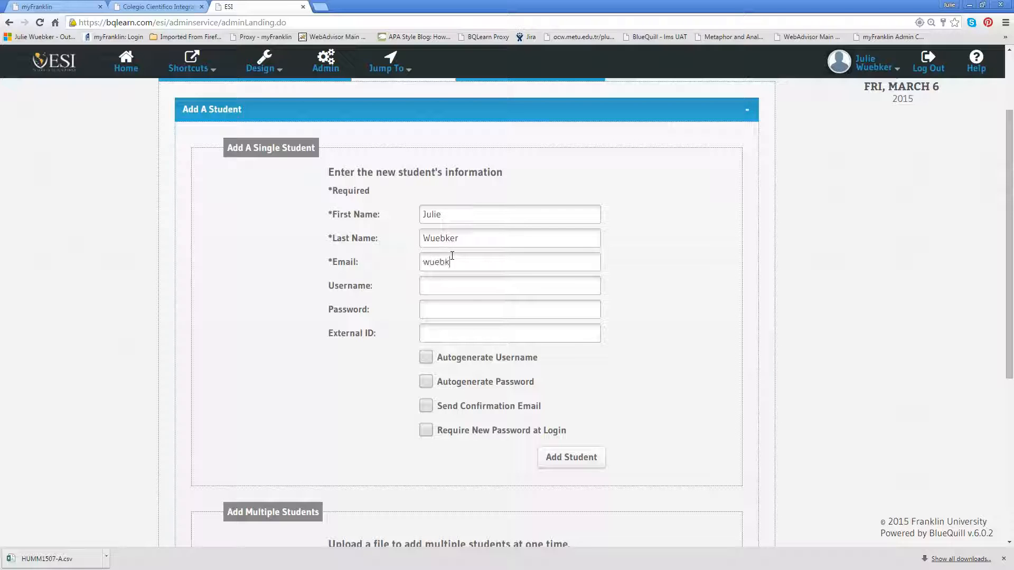
pyautogui.click(453, 282)
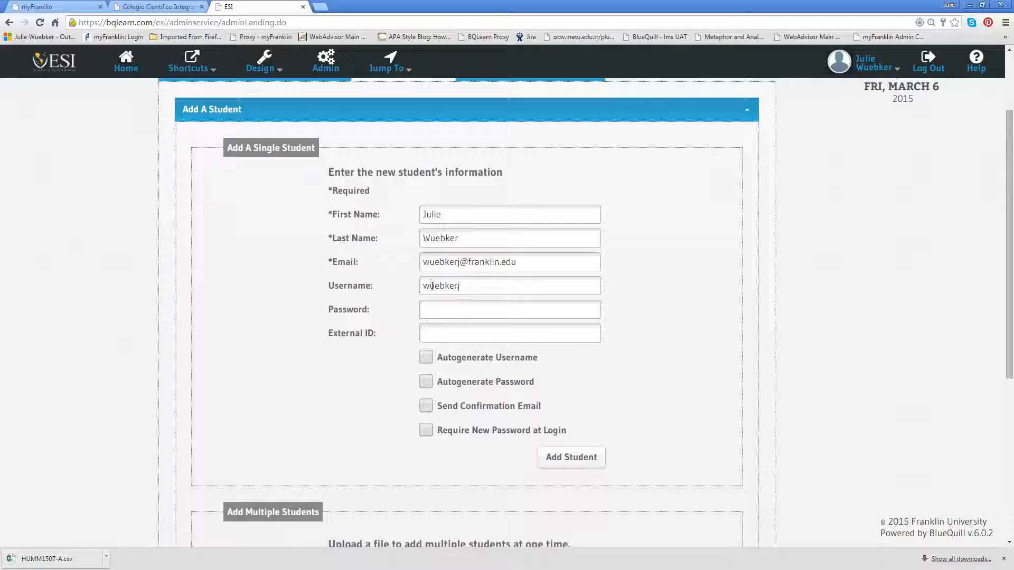
# Review the password rules and disallowed characters in the account's password settings, and close the settings.
pyautogui.click(512, 303)
pyautogui.click(890, 73)
pyautogui.click(162, 97)
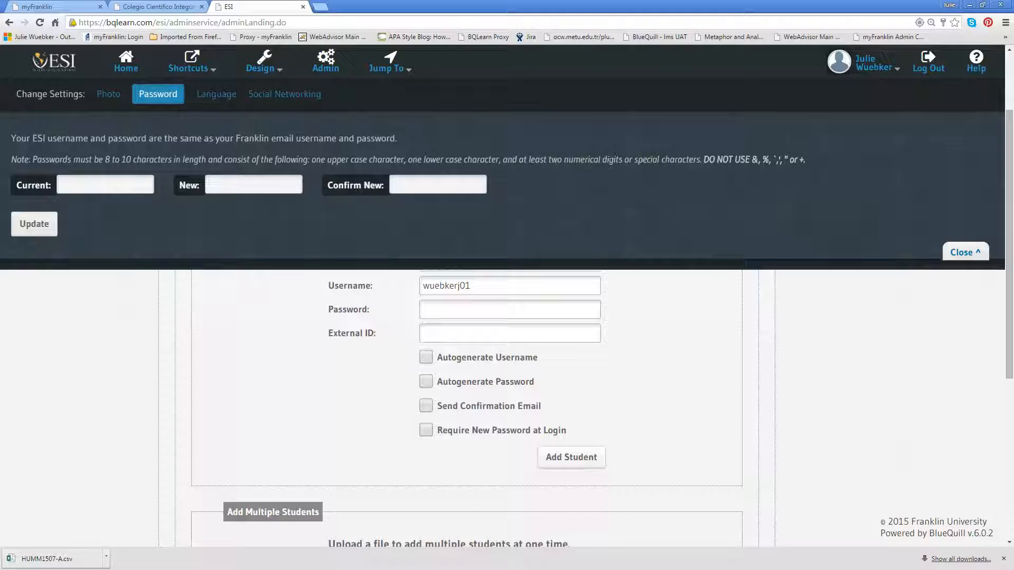
pyautogui.moveTo(753, 159); pyautogui.dragTo(812, 163)
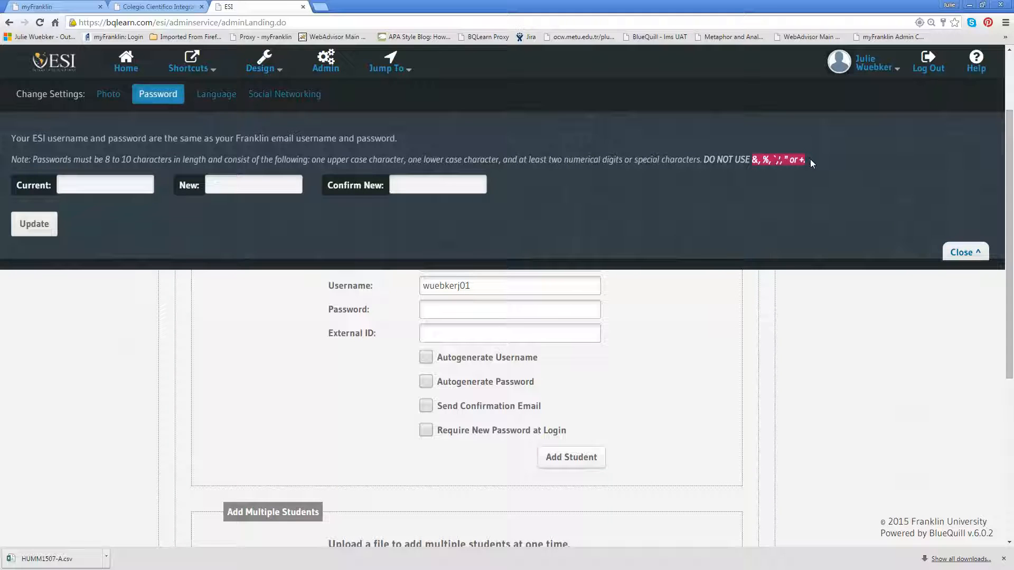
pyautogui.click(779, 196)
pyautogui.click(965, 253)
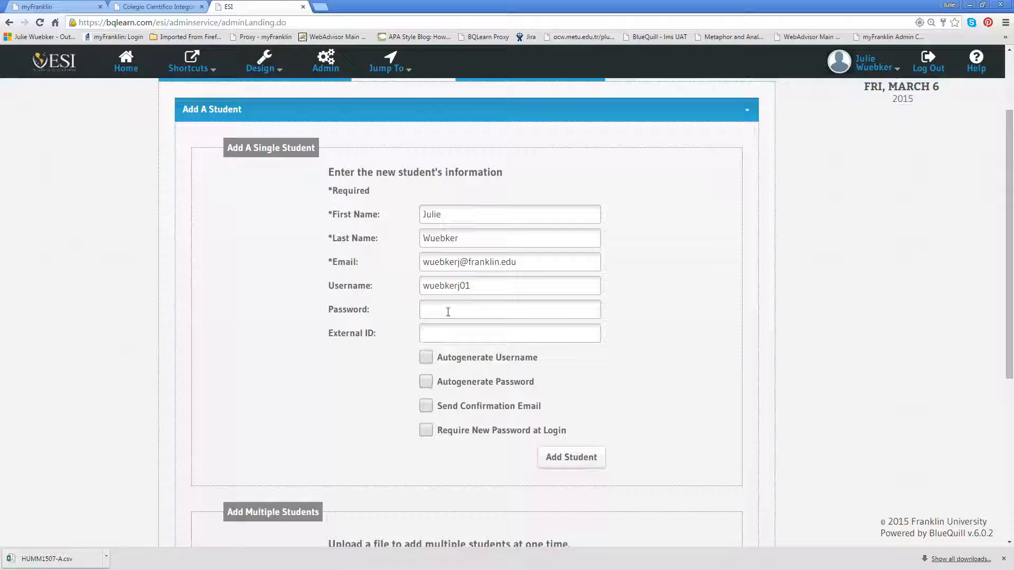
# Turn on Autogenerate Password for the new student.
pyautogui.click(445, 331)
pyautogui.click(426, 382)
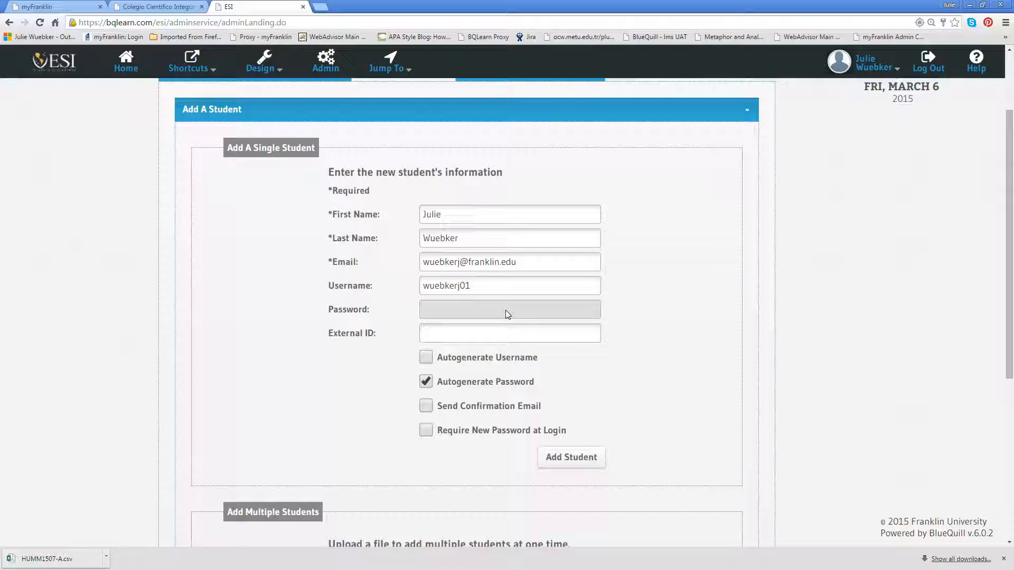
pyautogui.click(426, 382)
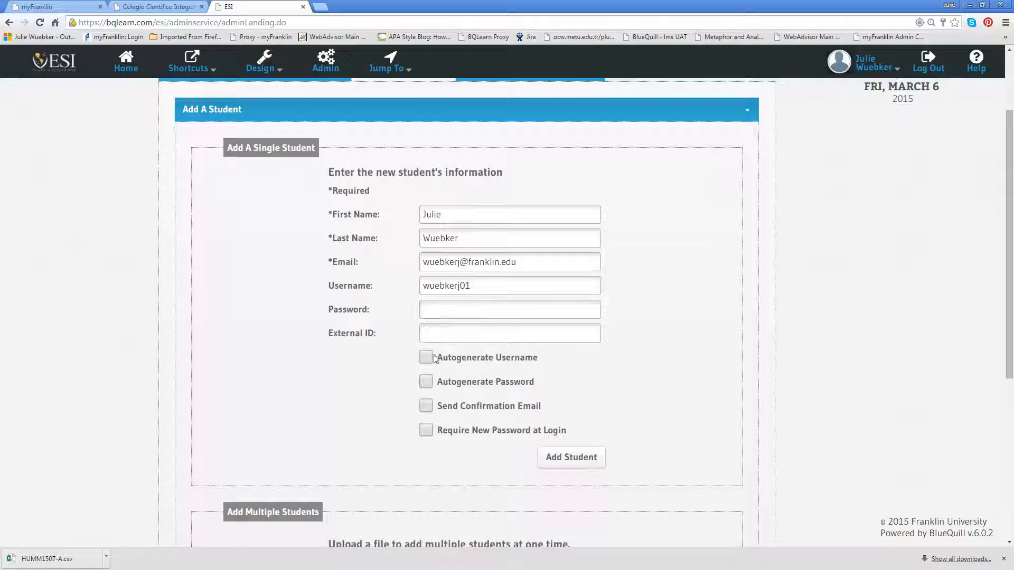
pyautogui.click(427, 382)
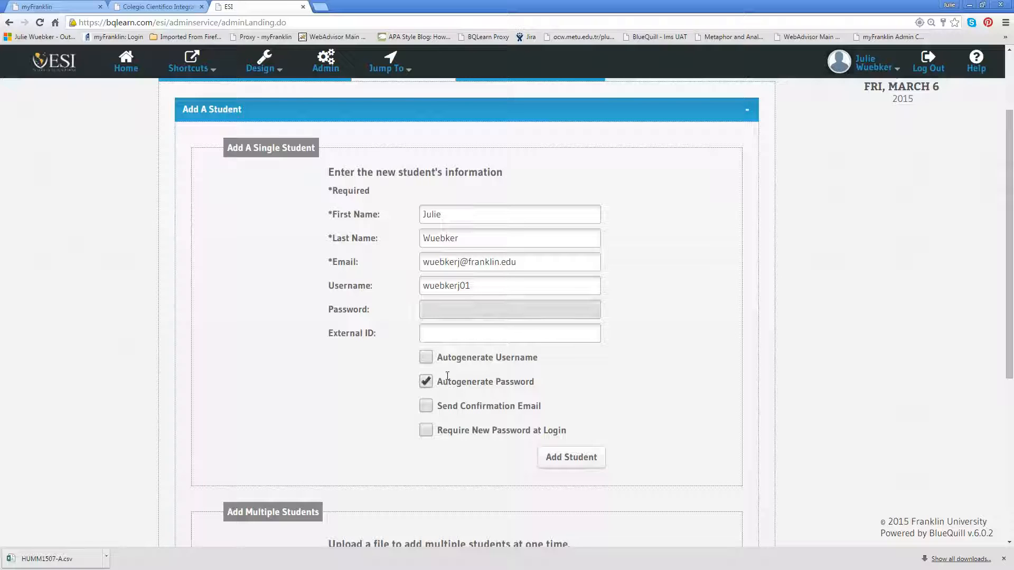
# Turn on Require New Password at Login and add the student.
pyautogui.scroll(-2, 474, 373)
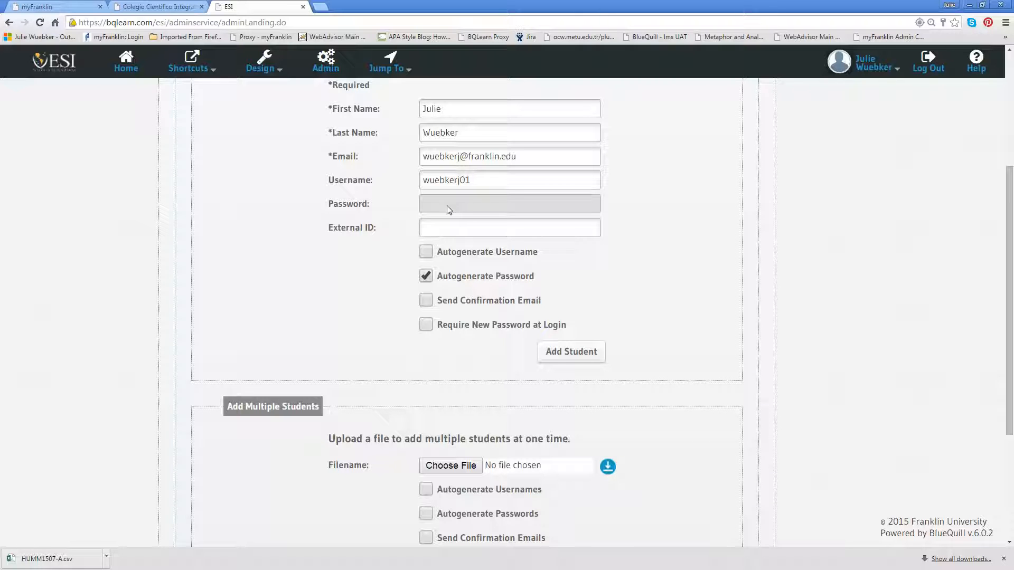
pyautogui.moveTo(166, 22); pyautogui.dragTo(77, 23)
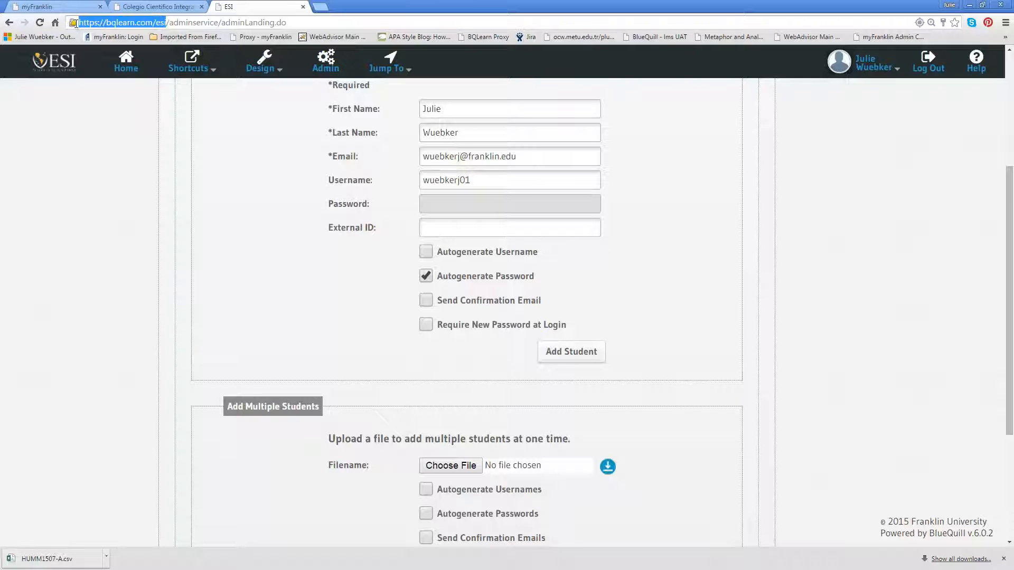
pyautogui.click(340, 23)
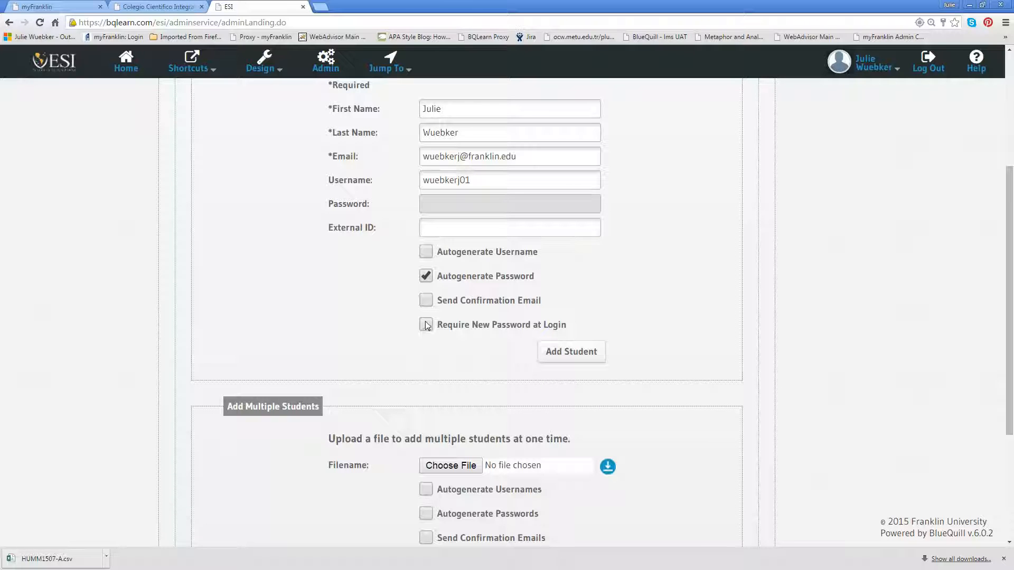
pyautogui.click(428, 326)
pyautogui.click(560, 357)
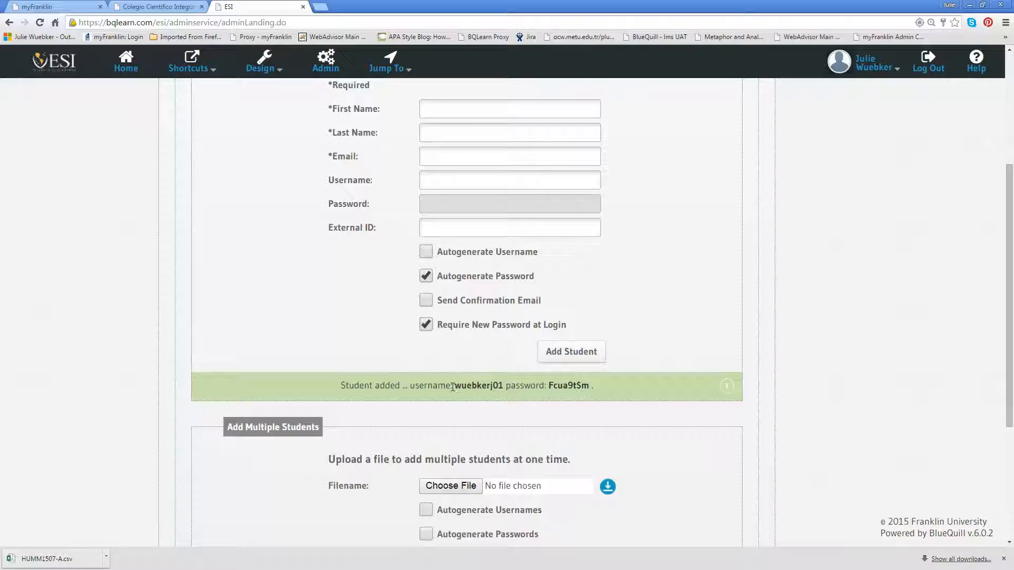
# Copy the new student's username and generated password from the confirmation, and log out of the admin account.
pyautogui.moveTo(452, 387); pyautogui.dragTo(589, 386)
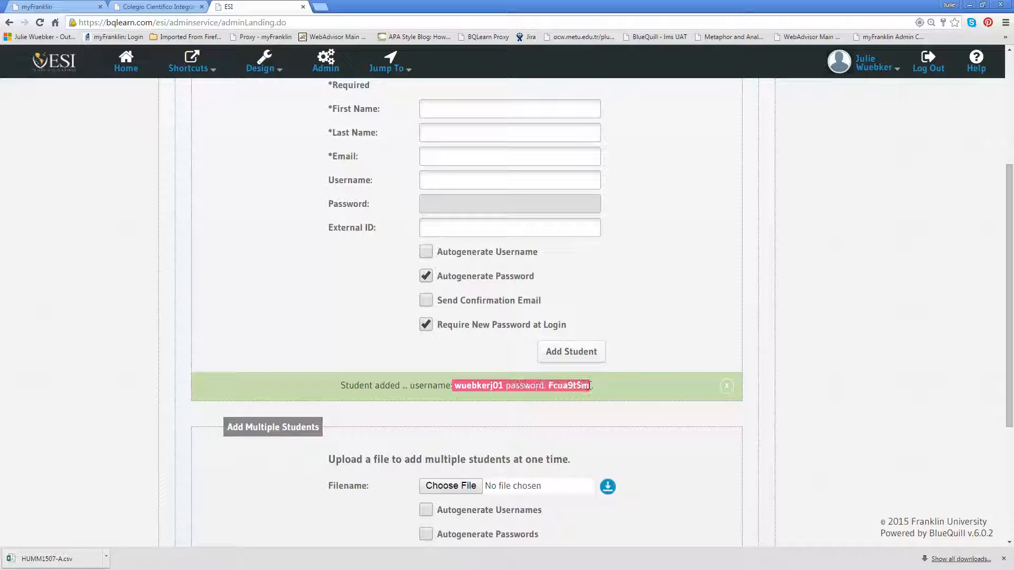
pyautogui.rightClick(564, 391)
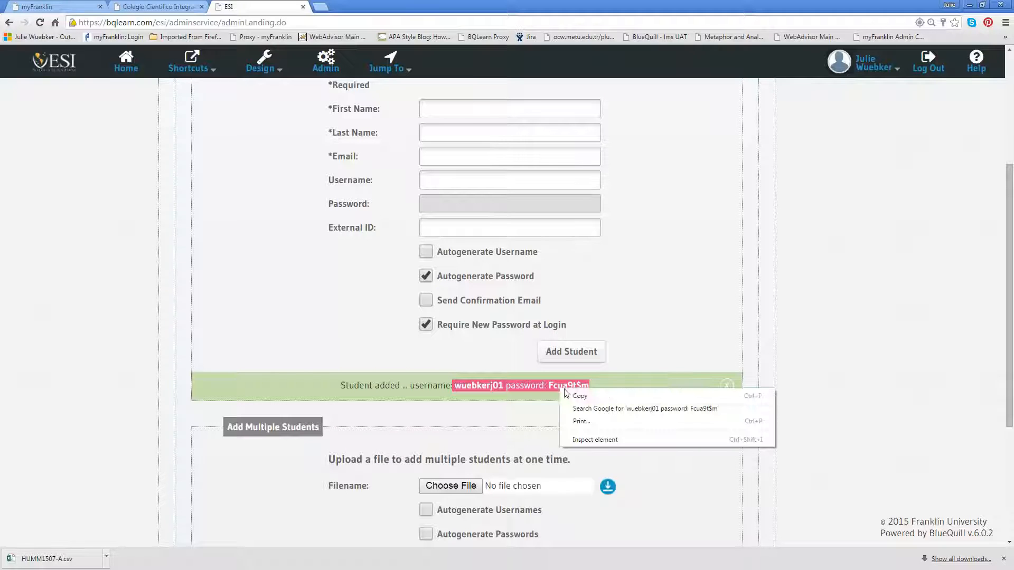
pyautogui.click(579, 396)
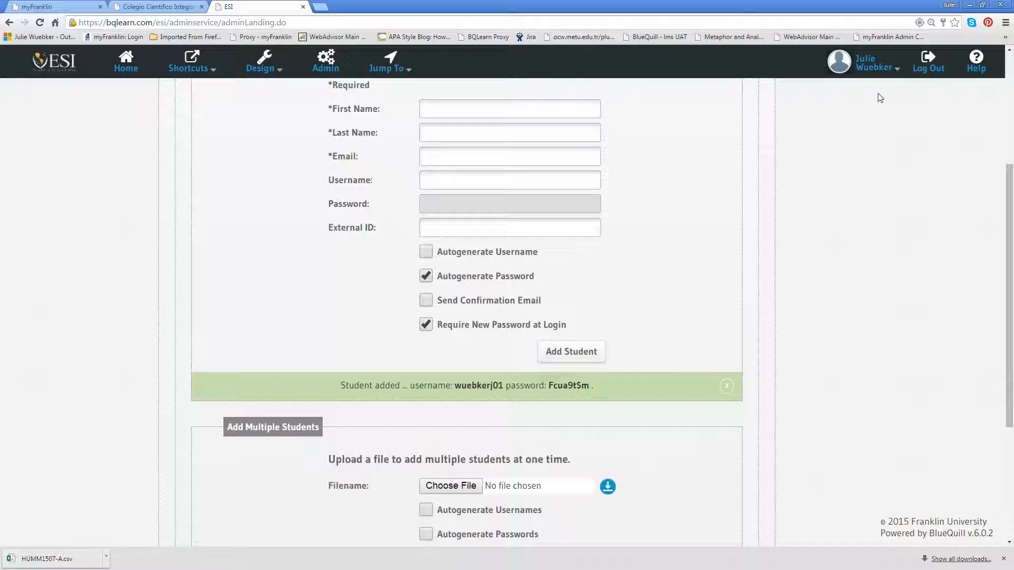
pyautogui.click(930, 69)
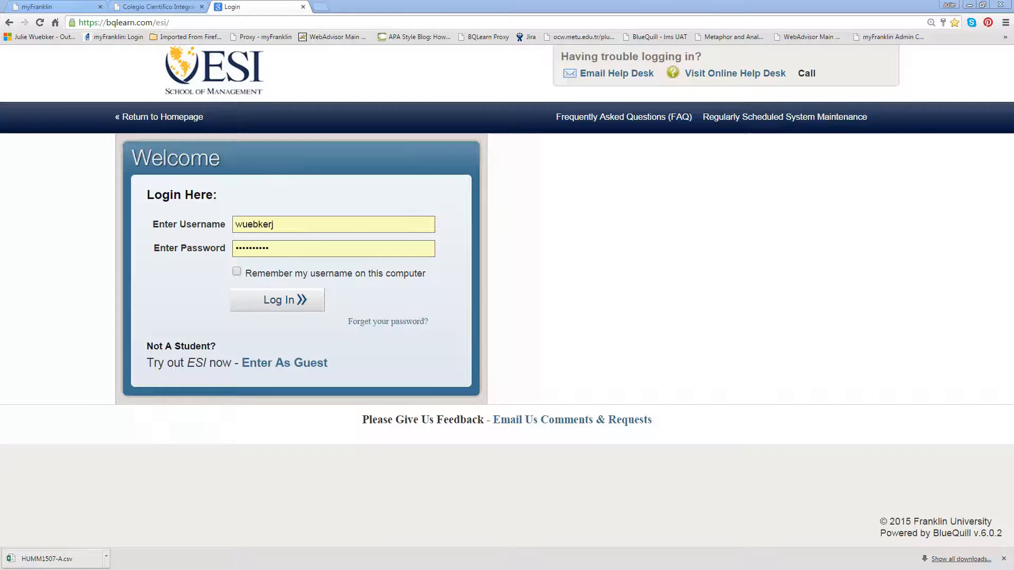
# Switch to Outlook, start a blank email message, move its window out of view, and return to the browser.
pyautogui.hotkey('alt', 'Tab')
pyautogui.hotkey('ctrl', 'n')
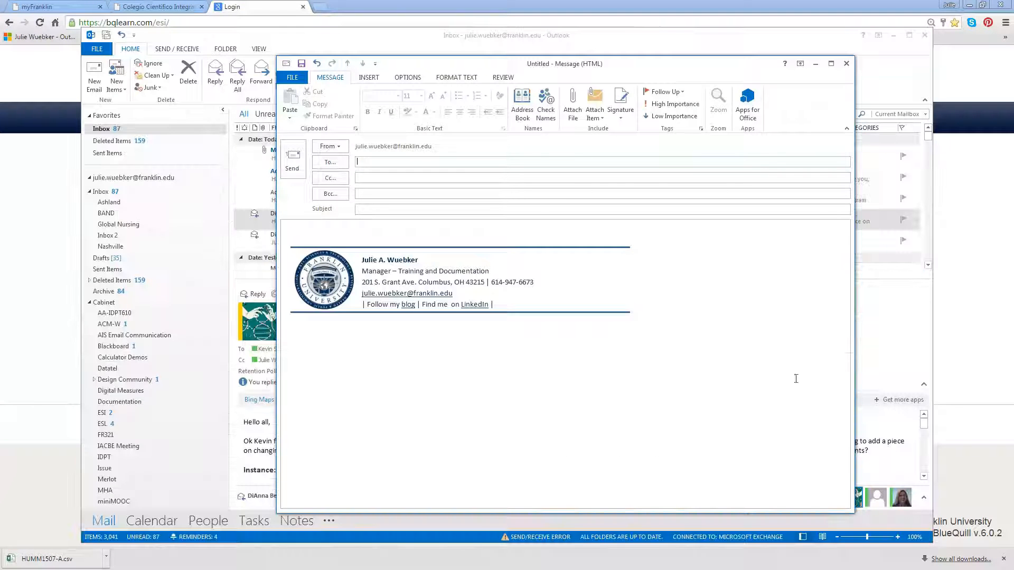
pyautogui.moveTo(569, 70); pyautogui.dragTo(1013, 66)
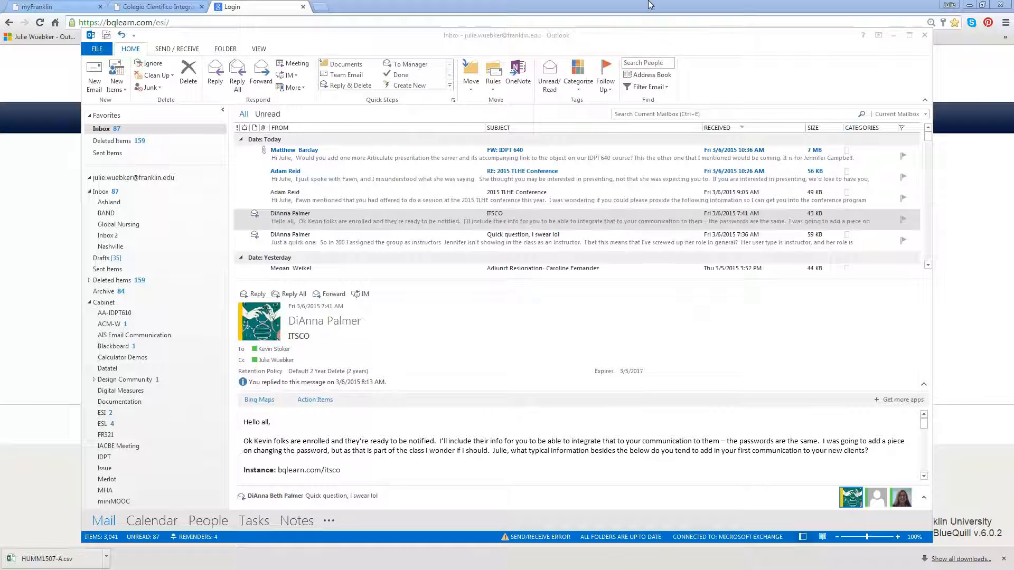
pyautogui.click(634, 43)
pyautogui.click(667, 10)
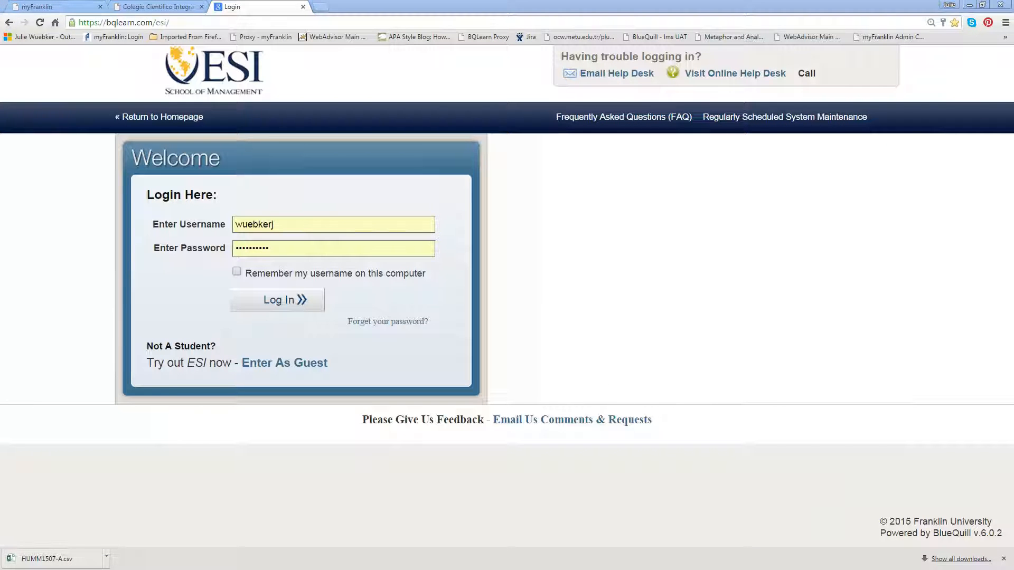
# Log in with the new student's username and temporary password, declining the browser's offer to save the password.
pyautogui.click(270, 225)
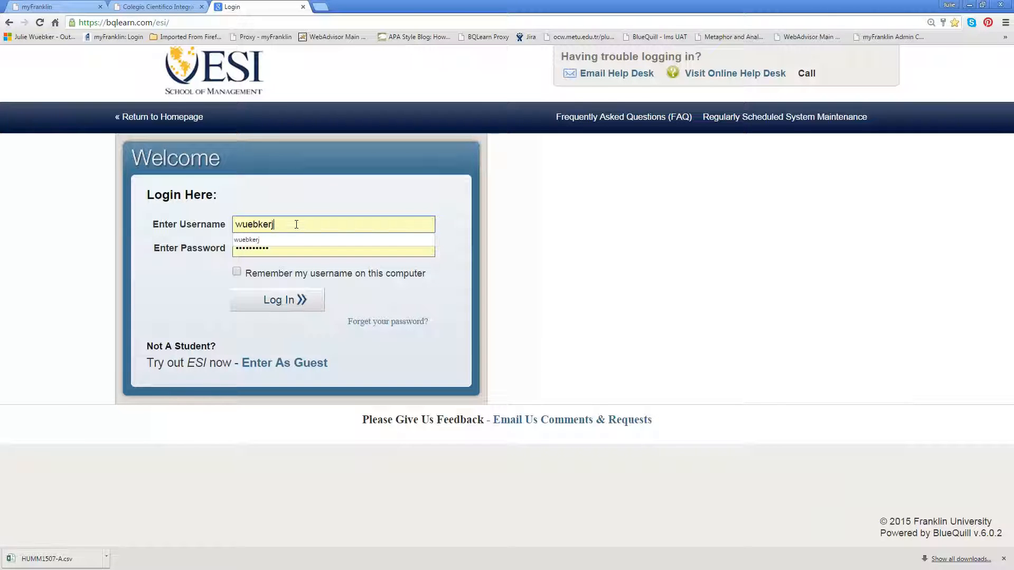
pyautogui.write('01')
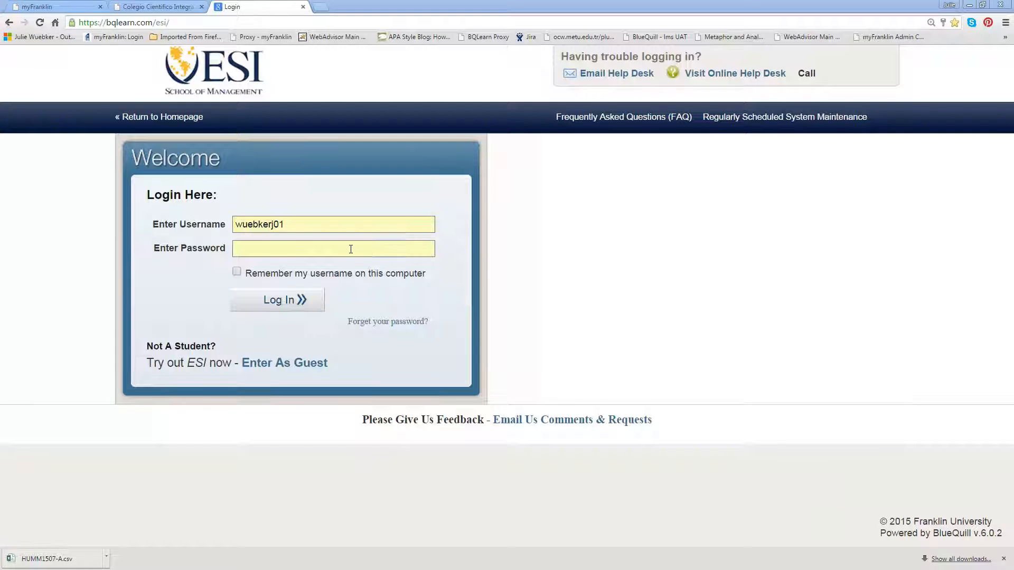
pyautogui.click(275, 250)
pyautogui.write('********')
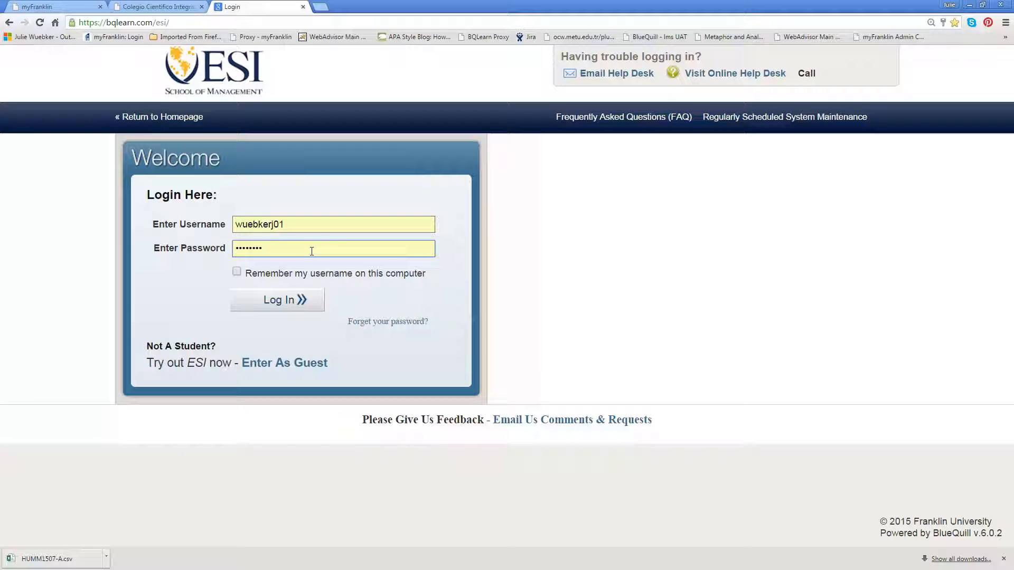
pyautogui.click(520, 268)
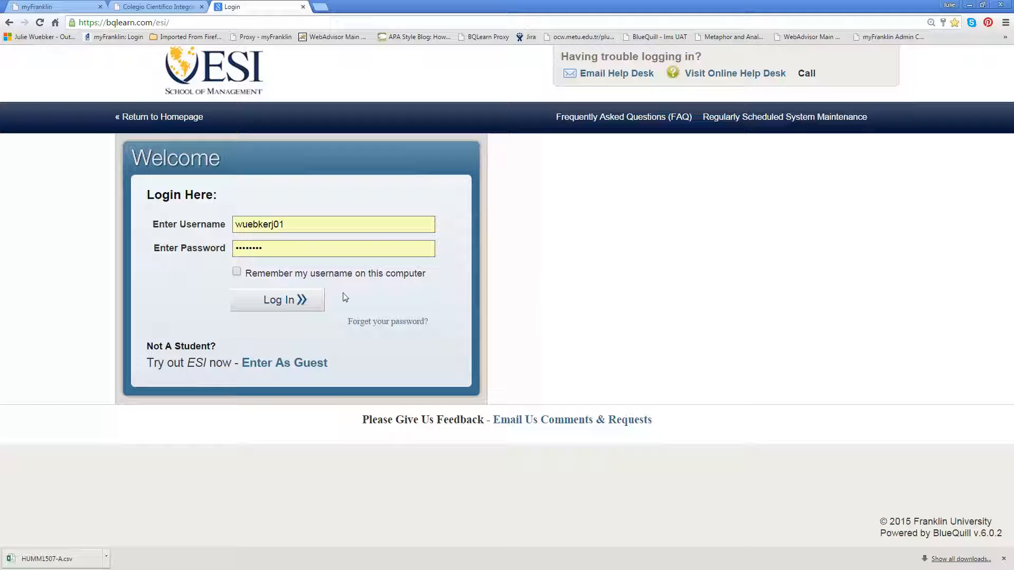
pyautogui.click(270, 300)
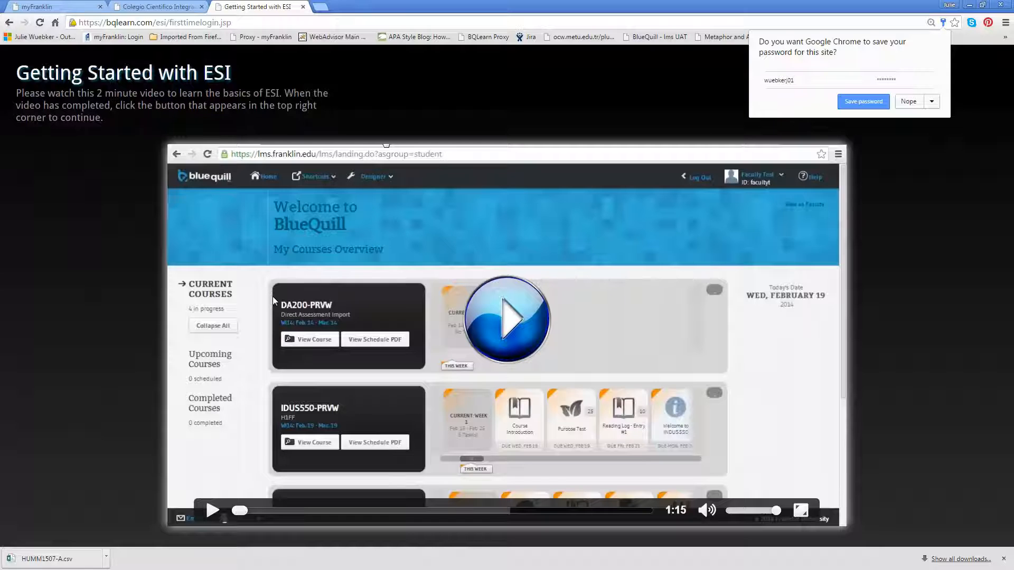
pyautogui.click(907, 102)
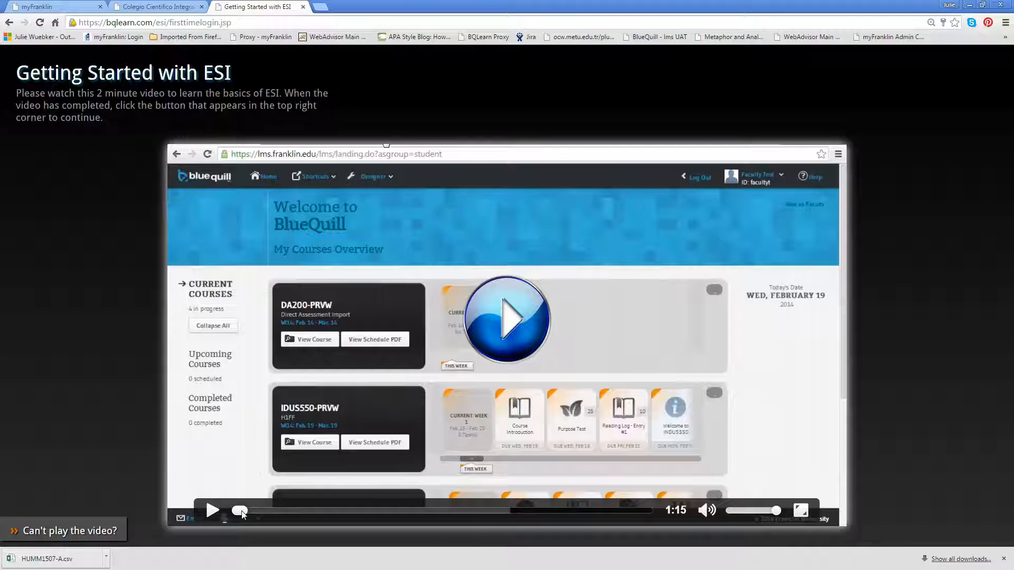
# Skip the Getting Started with ESI video to its end and continue with I'm Ready to Use ESI.
pyautogui.moveTo(241, 515); pyautogui.dragTo(637, 518)
pyautogui.click(217, 511)
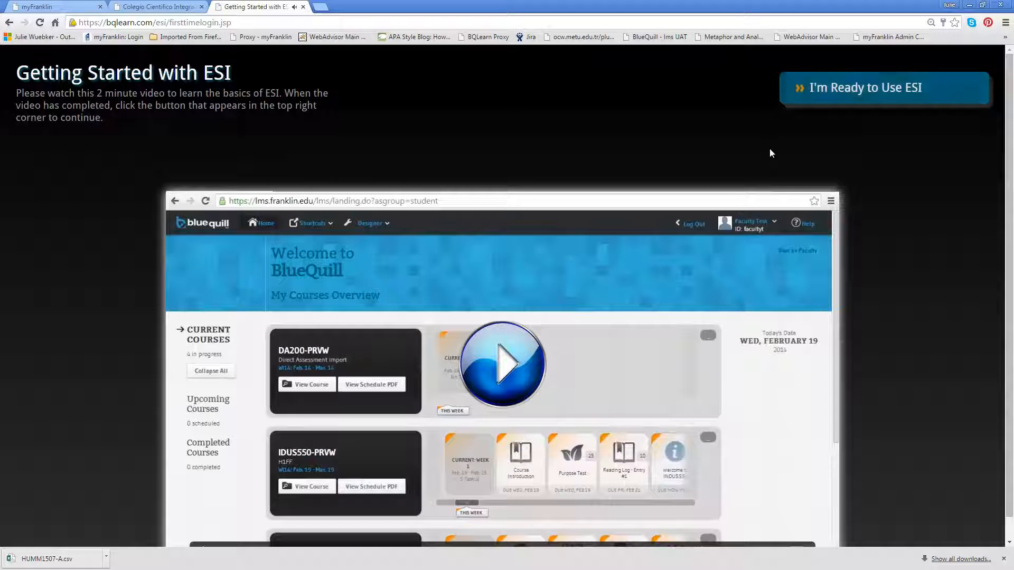
pyautogui.click(848, 91)
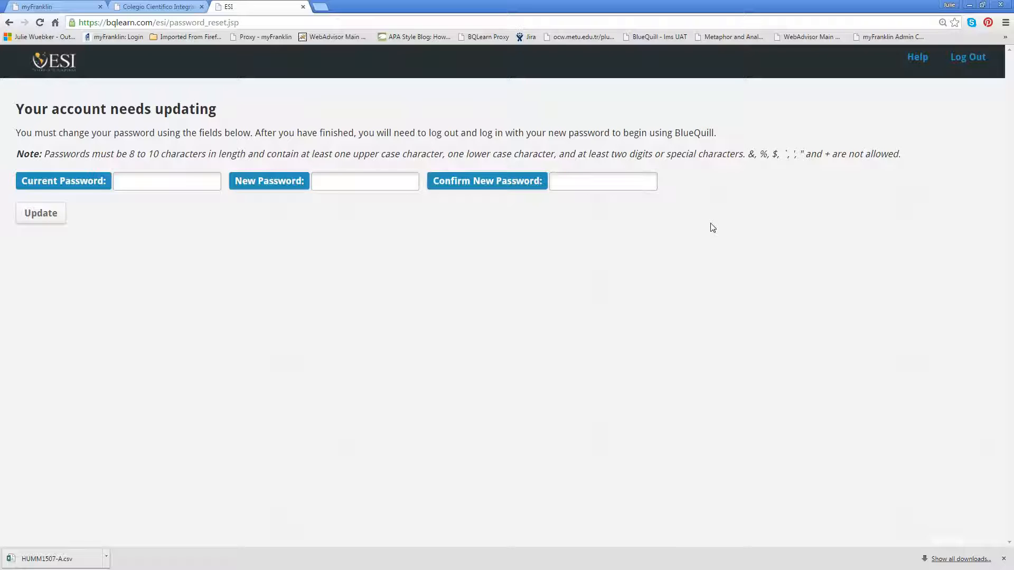
# Enter the current temporary password, enter and confirm a new password, and update the account.
pyautogui.click(125, 181)
pyautogui.hotkey('ctrl', 'v')
pyautogui.write('••••••••••')
pyautogui.press('Tab')
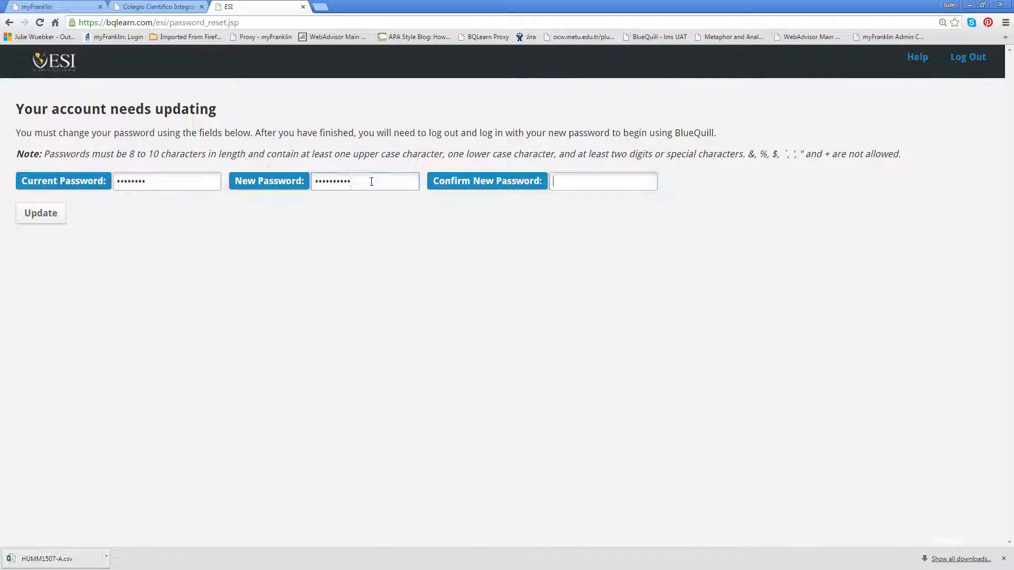
pyautogui.write('••••••••••')
pyautogui.click(42, 215)
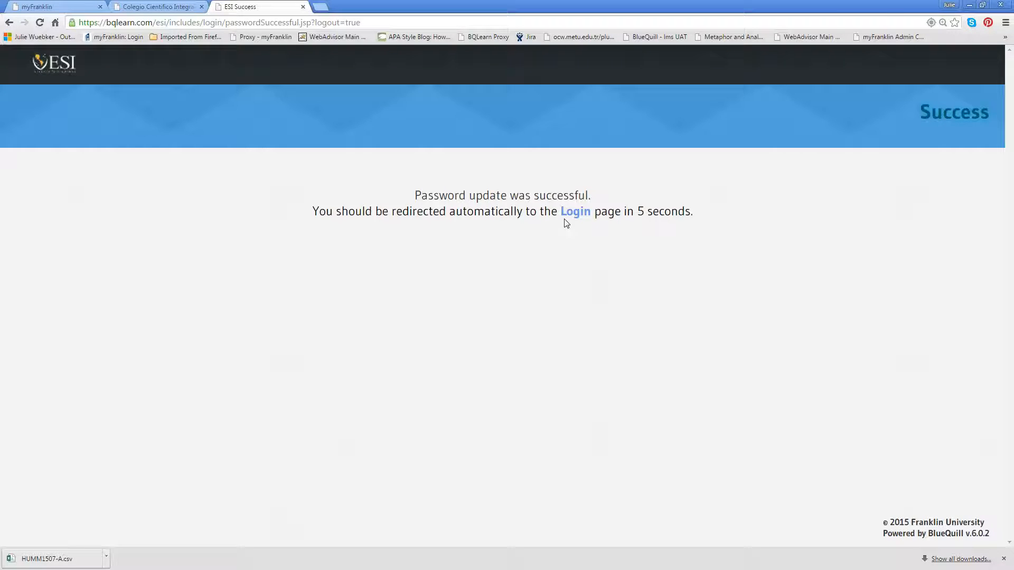
# Return to the login page and log in with the student's username and new password, dismissing the password-saving offer.
pyautogui.click(575, 211)
pyautogui.click(283, 223)
pyautogui.write('01')
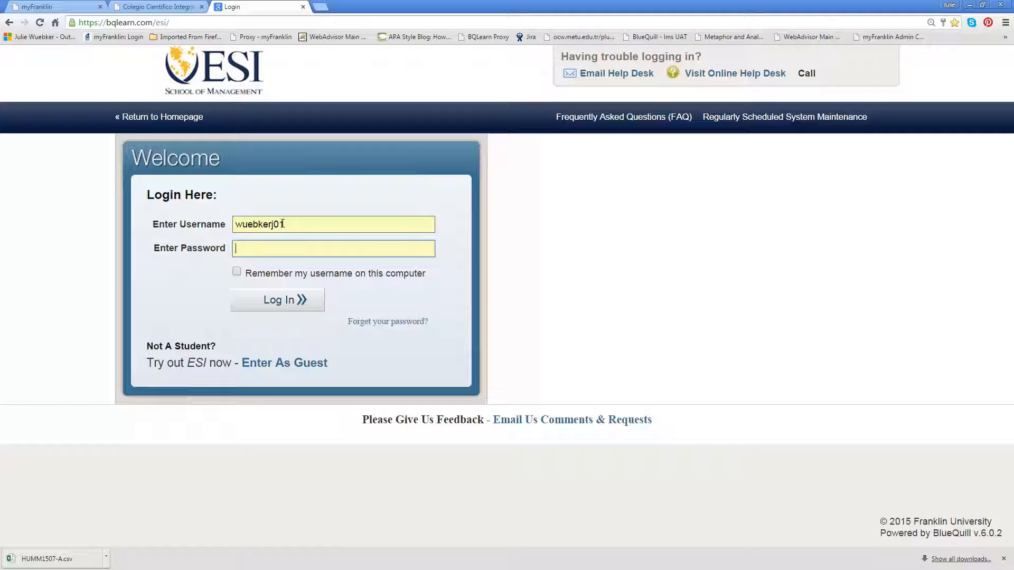
pyautogui.write('**********')
pyautogui.click(290, 299)
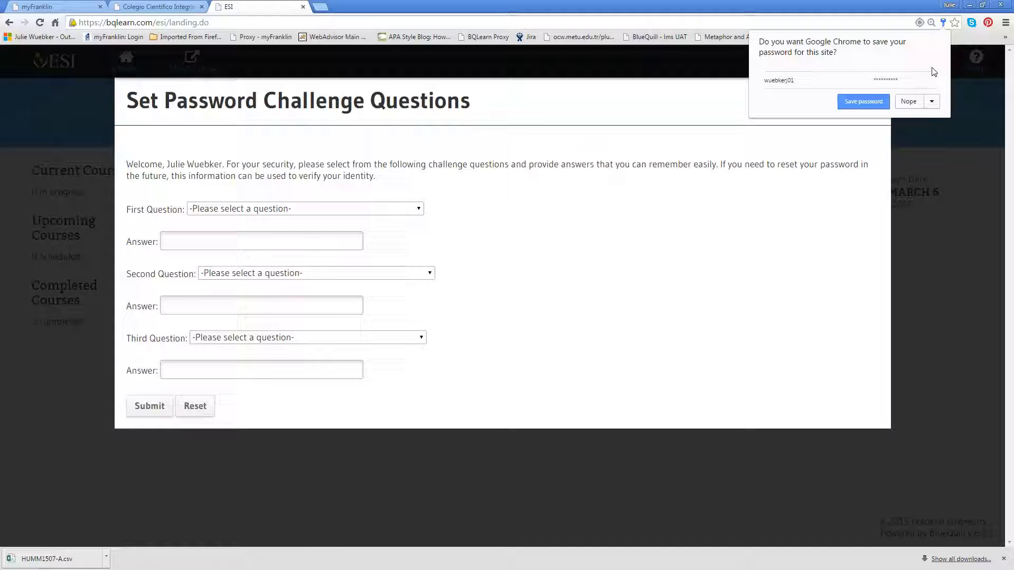
pyautogui.click(894, 21)
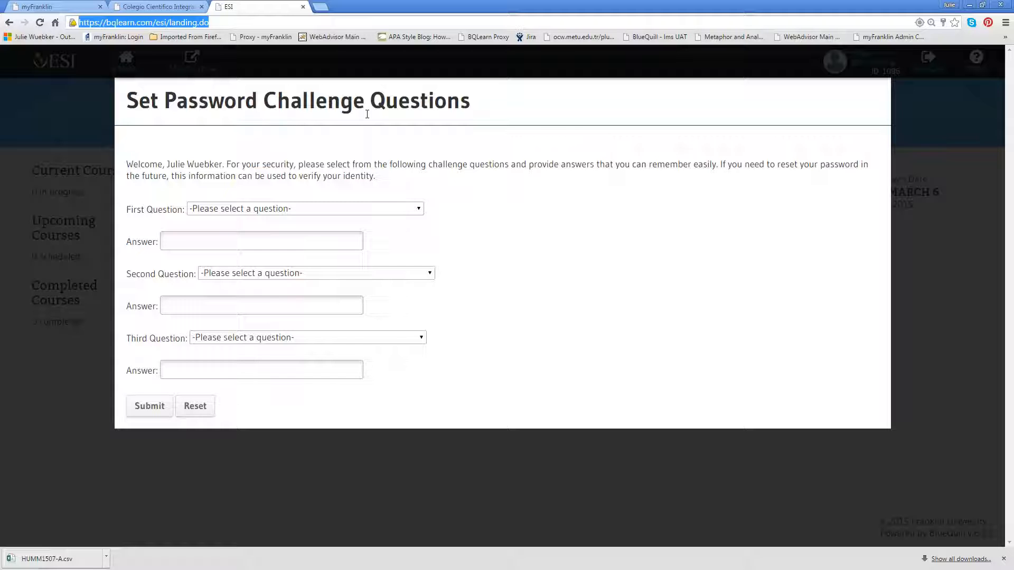
# Review the choices for the first password challenge question and the answer fields for the first and second questions.
pyautogui.click(418, 209)
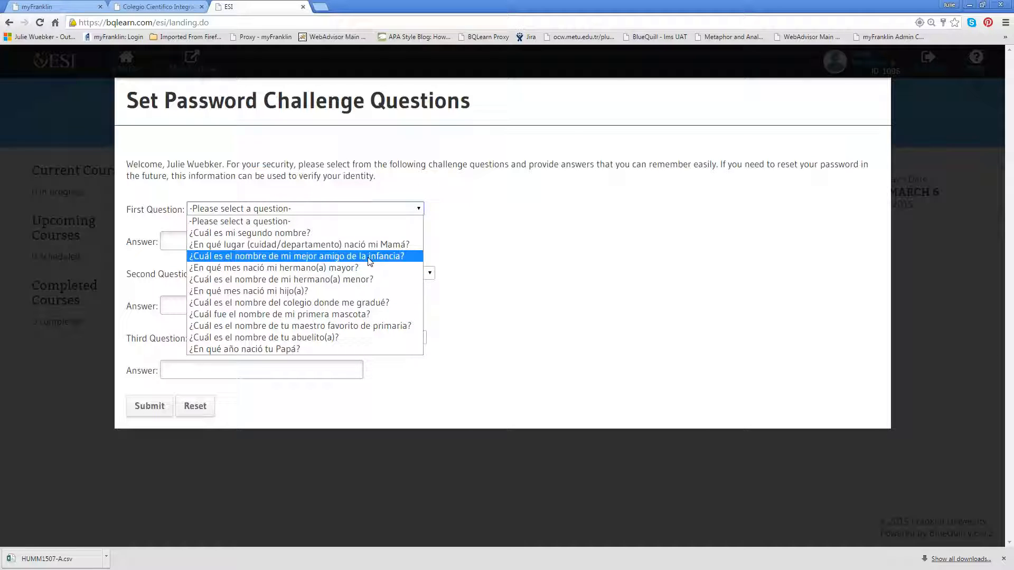
pyautogui.click(469, 217)
pyautogui.click(330, 246)
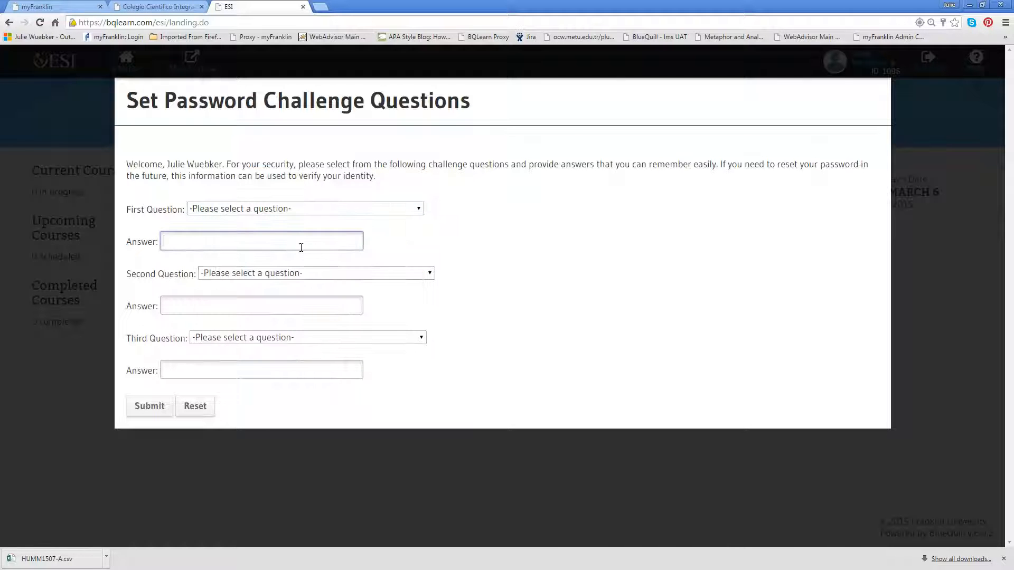
pyautogui.click(310, 305)
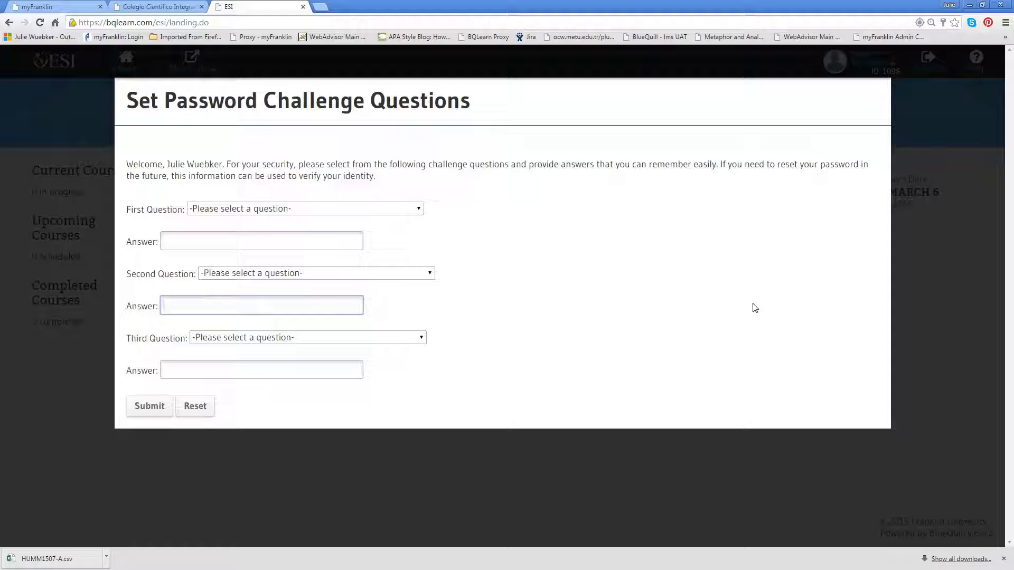
# Switch to the Colegio Científico Integrado site, log out of it, and return to the ESI challenge questions page.
pyautogui.click(163, 7)
pyautogui.click(935, 63)
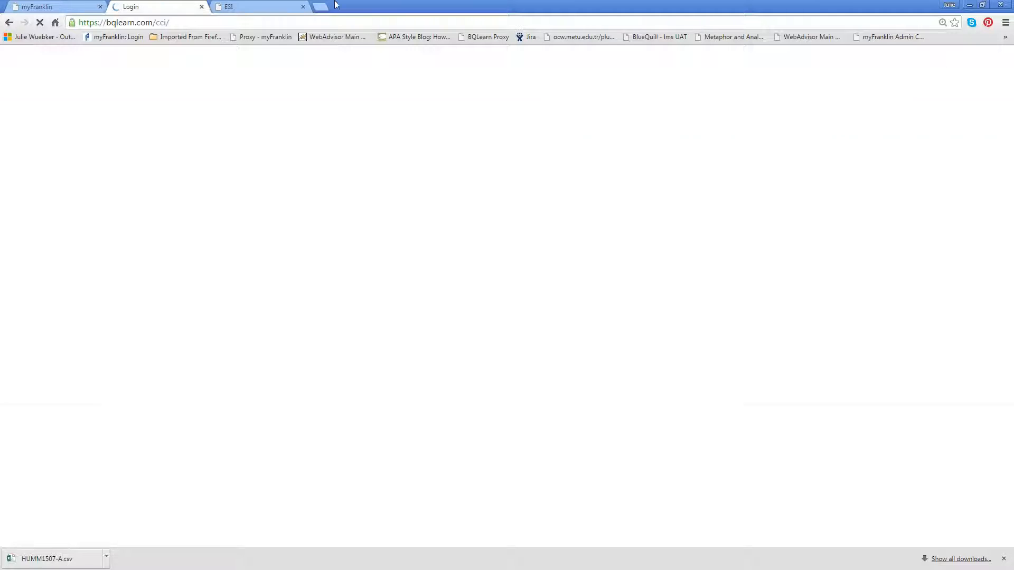
pyautogui.click(250, 7)
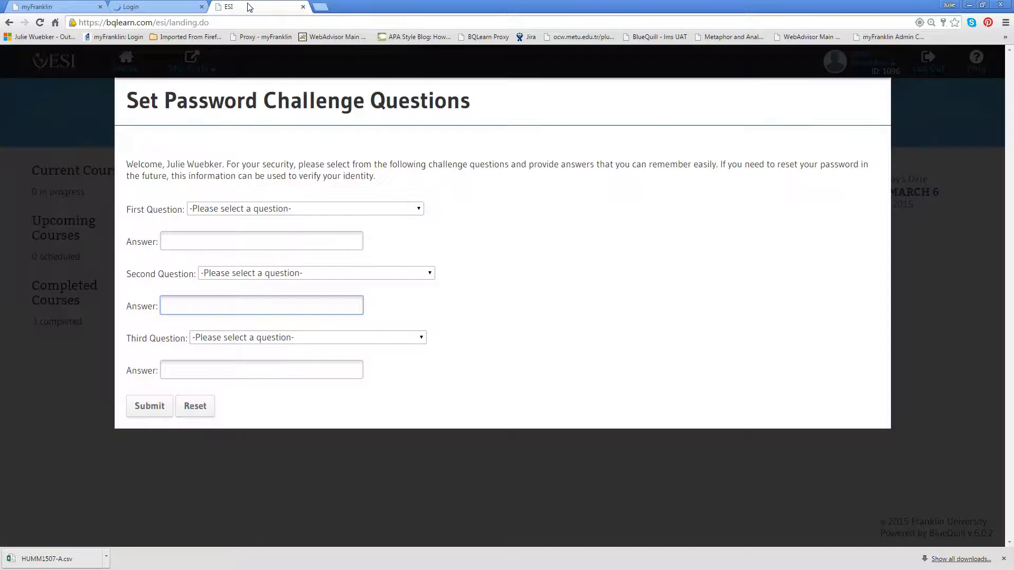
# View the forgotten-password page from the Colegio Científico Integrado login and return to the ESI challenge questions.
pyautogui.click(159, 7)
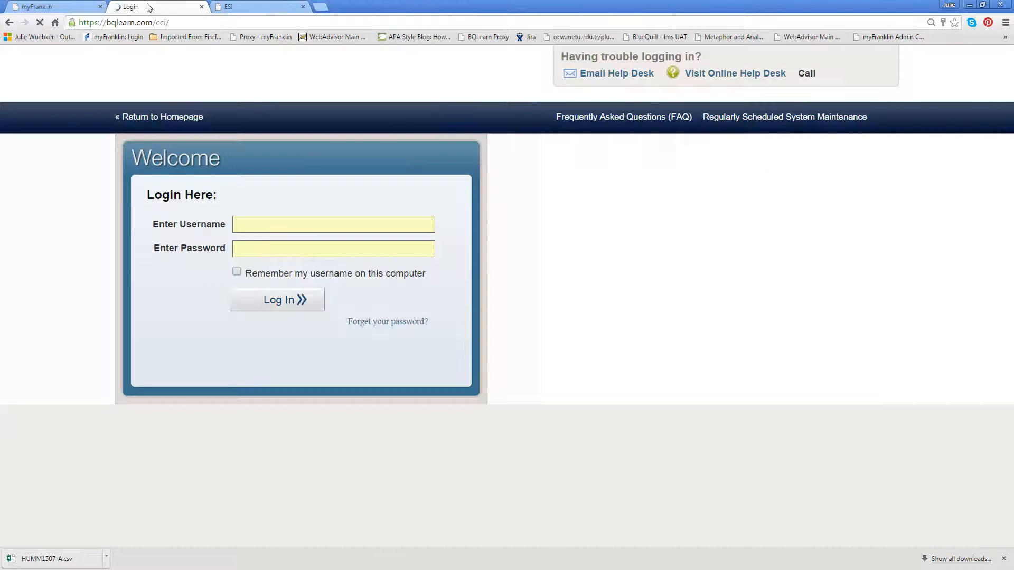
pyautogui.click(380, 323)
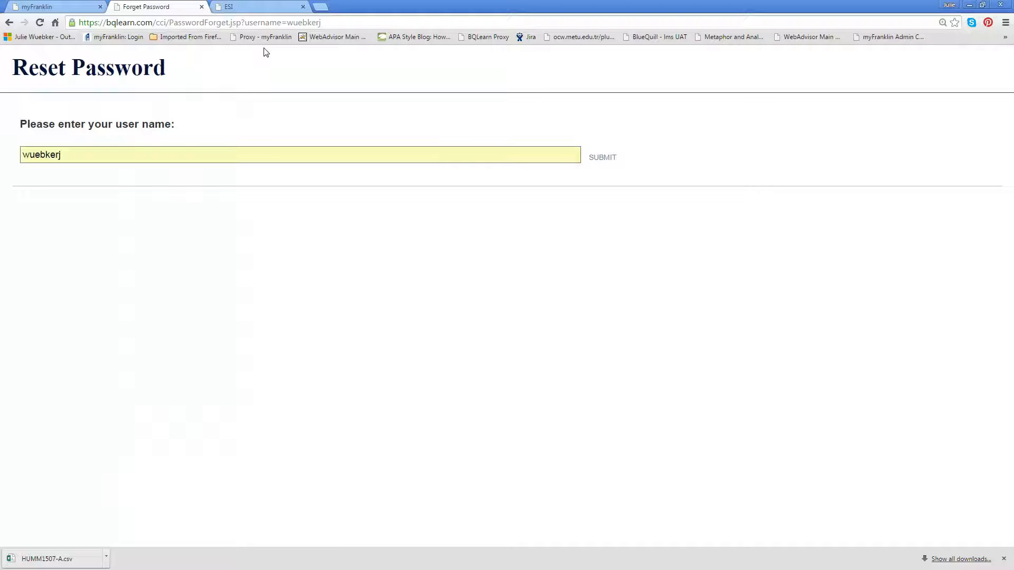
pyautogui.click(237, 9)
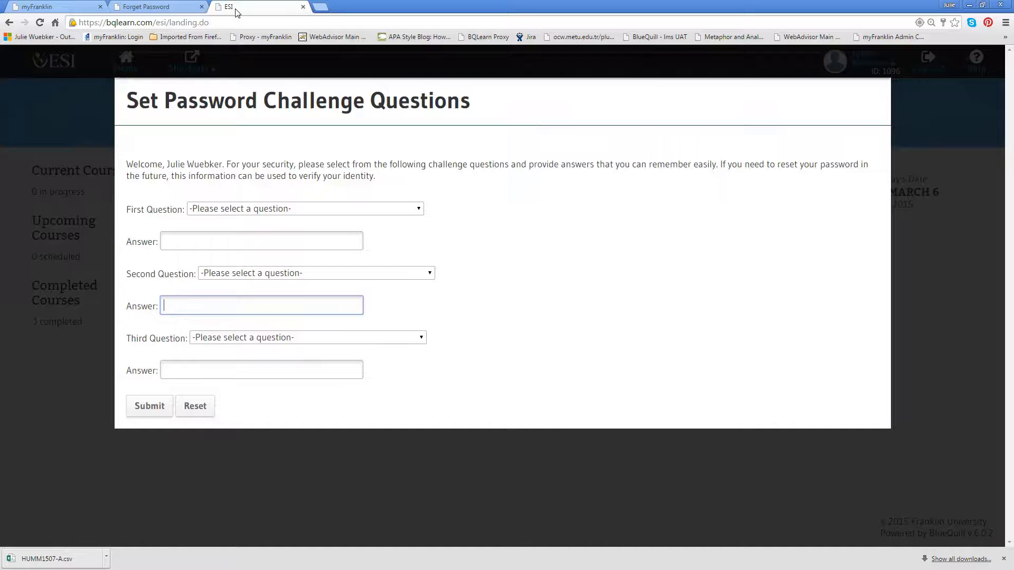